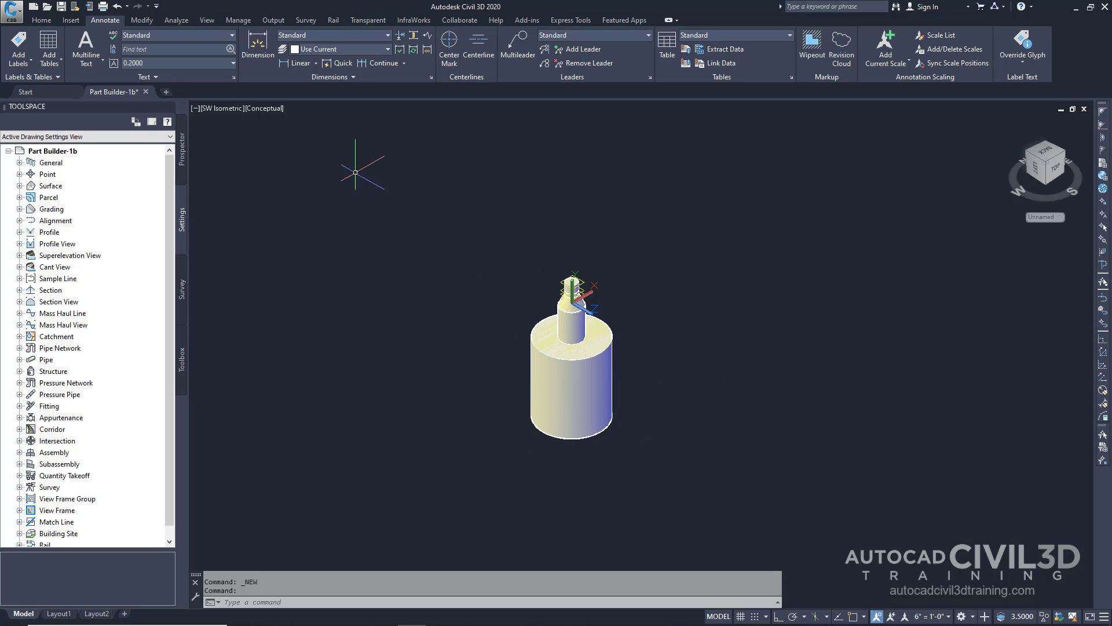
Launch Part Builder with the Structure catalog and the Junction Structures with Frames category.
{"action": "left_click", "coordinate": [41, 20]}
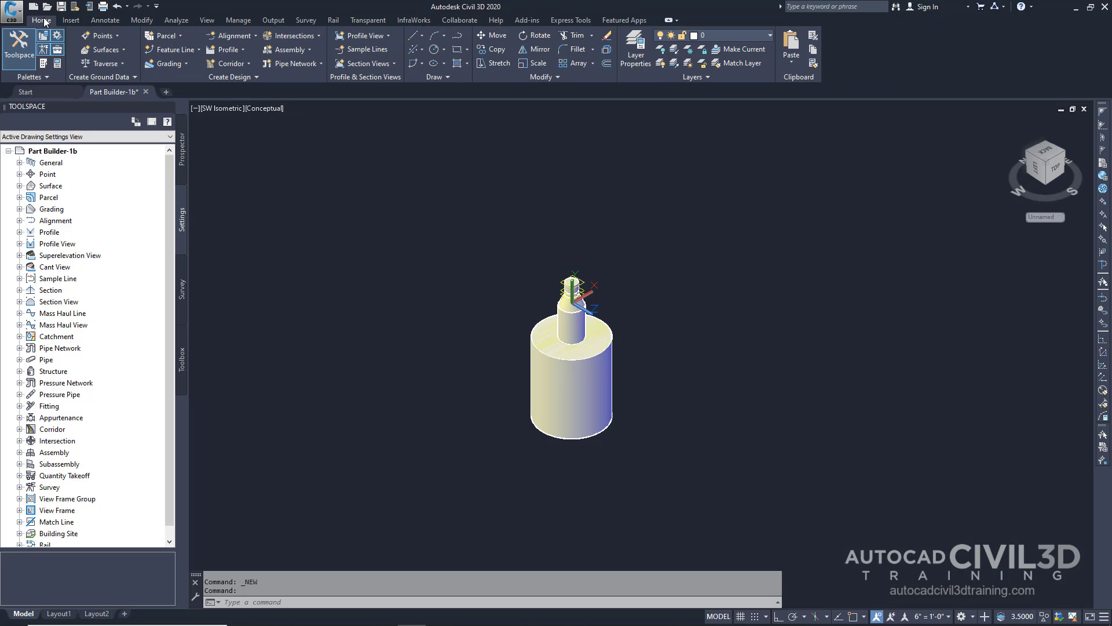
{"action": "left_click", "coordinate": [257, 78]}
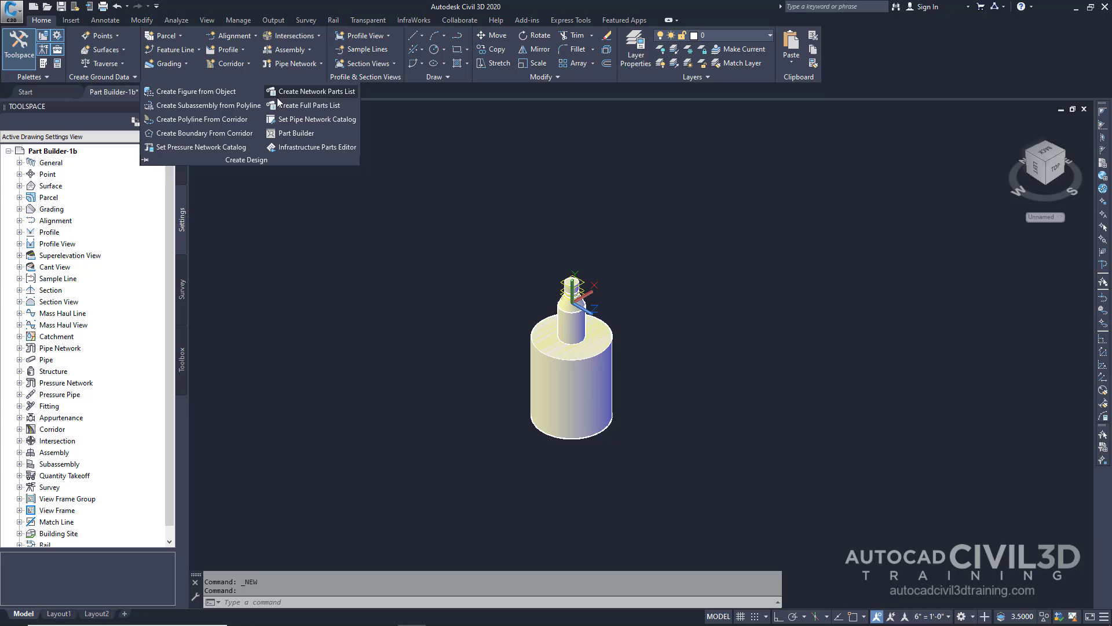
{"action": "left_click", "coordinate": [308, 134]}
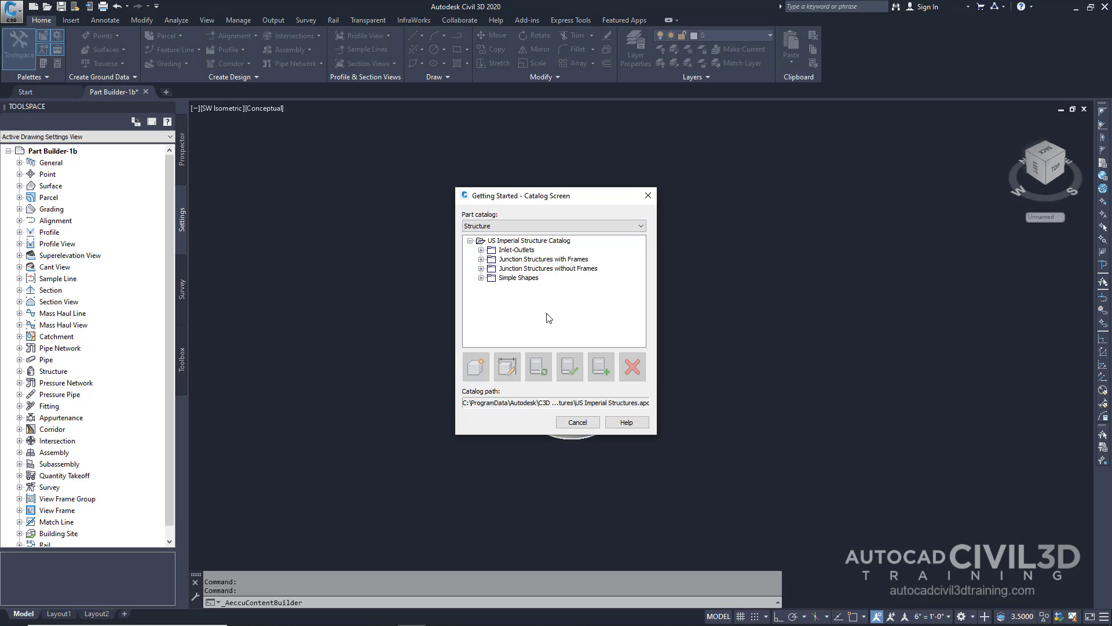
{"action": "left_click", "coordinate": [524, 230]}
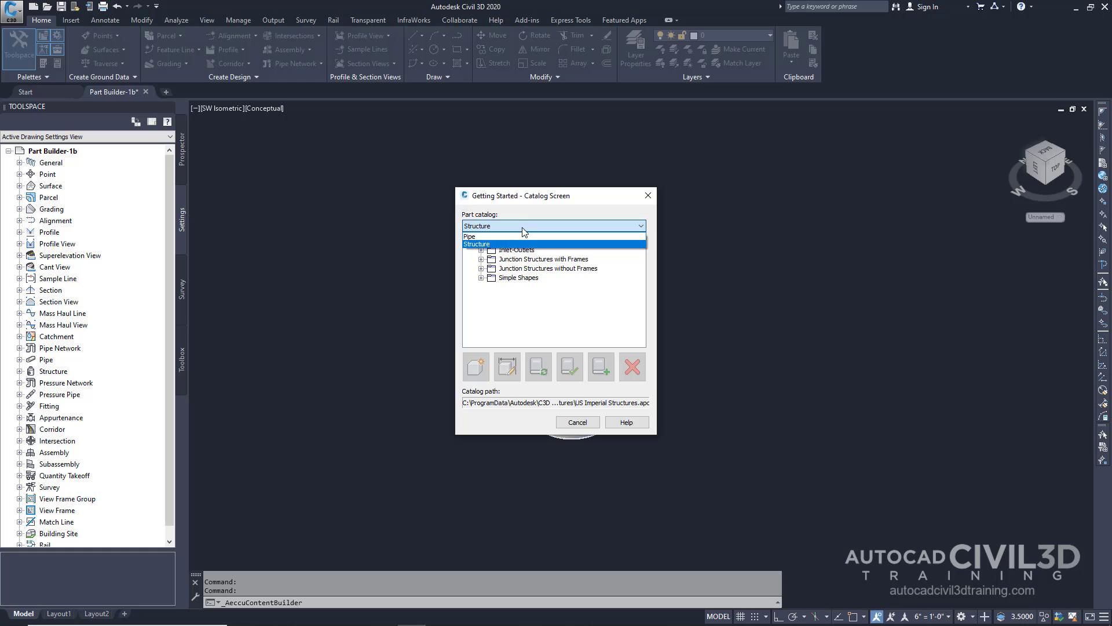
{"action": "left_click", "coordinate": [500, 242]}
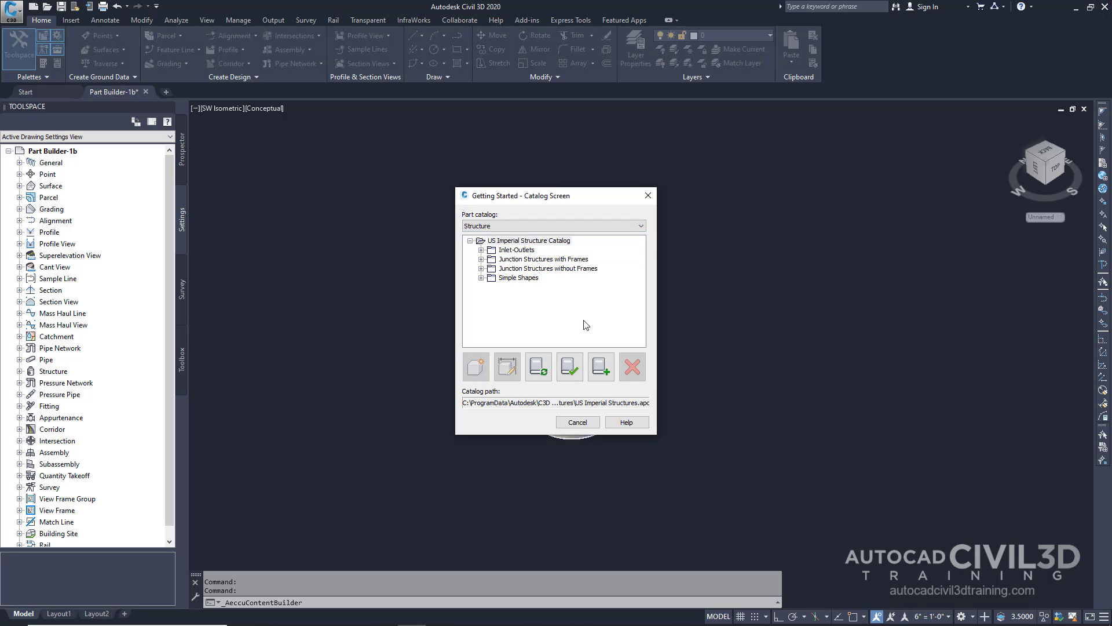
{"action": "left_click", "coordinate": [556, 260]}
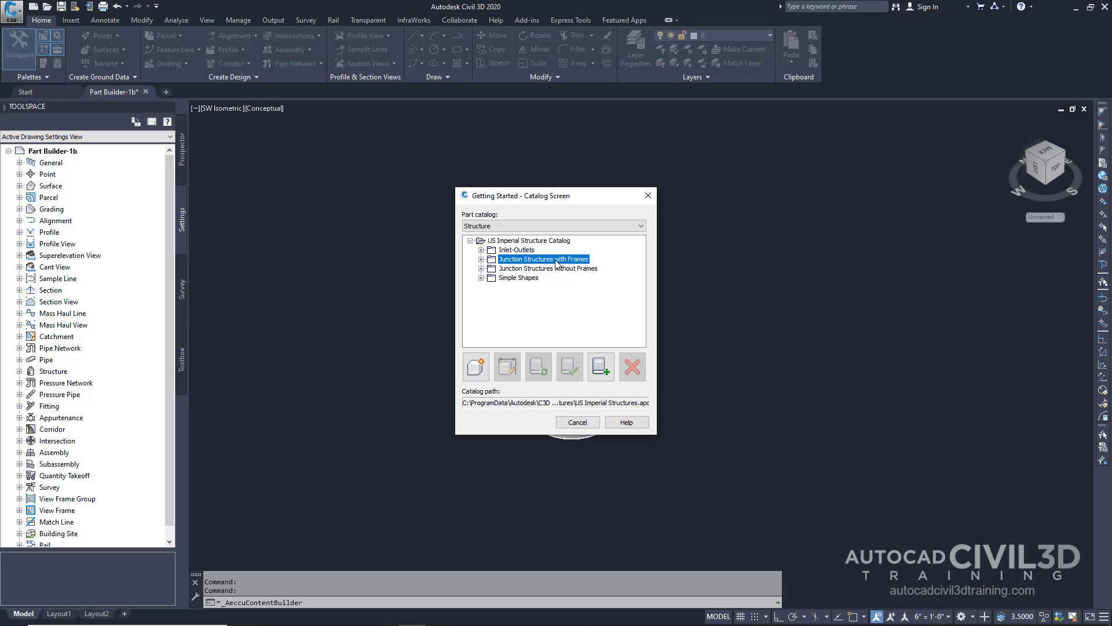
Create a new parametric part named 'Cylindrical Manhole1', using the name as its description.
{"action": "left_click", "coordinate": [479, 368]}
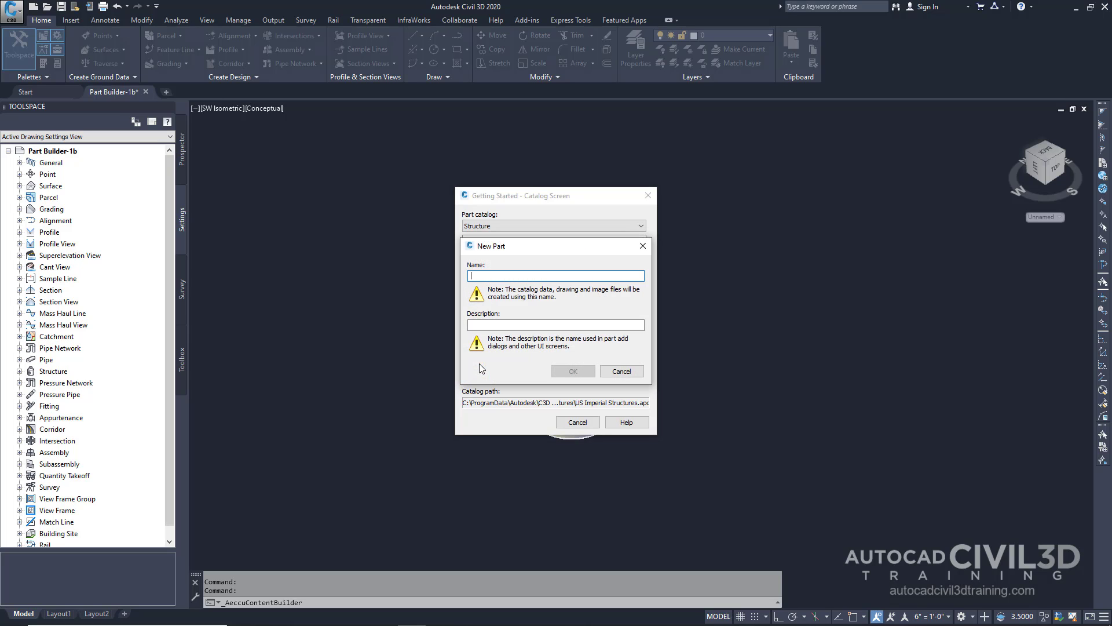
{"action": "type", "text": "Cylindrical Manhole1"}
{"action": "left_click", "coordinate": [576, 326]}
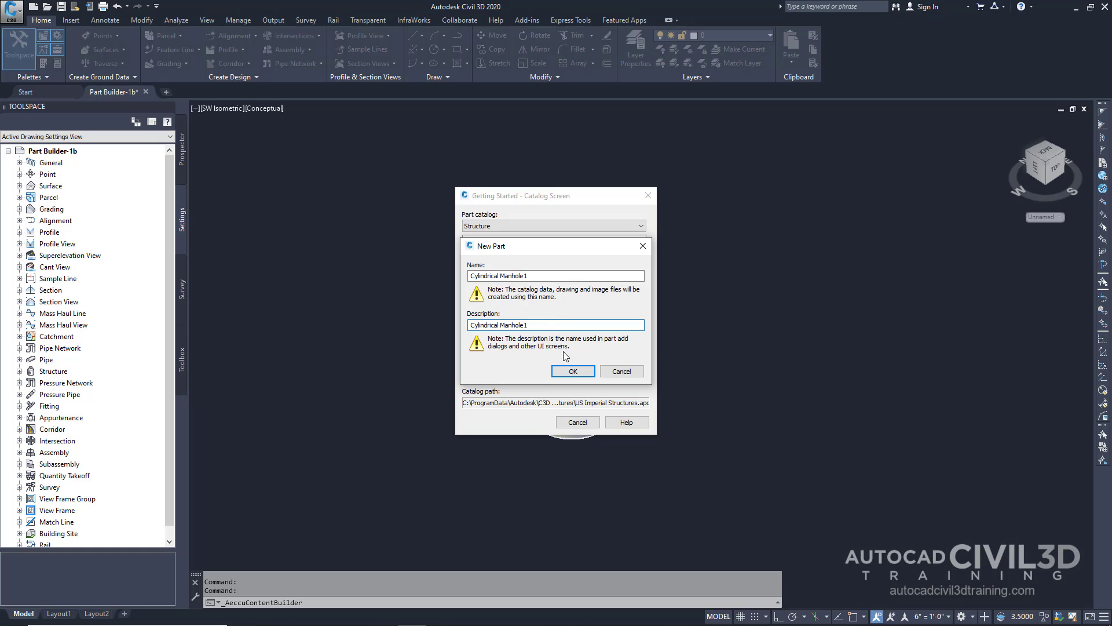
{"action": "left_click", "coordinate": [571, 371]}
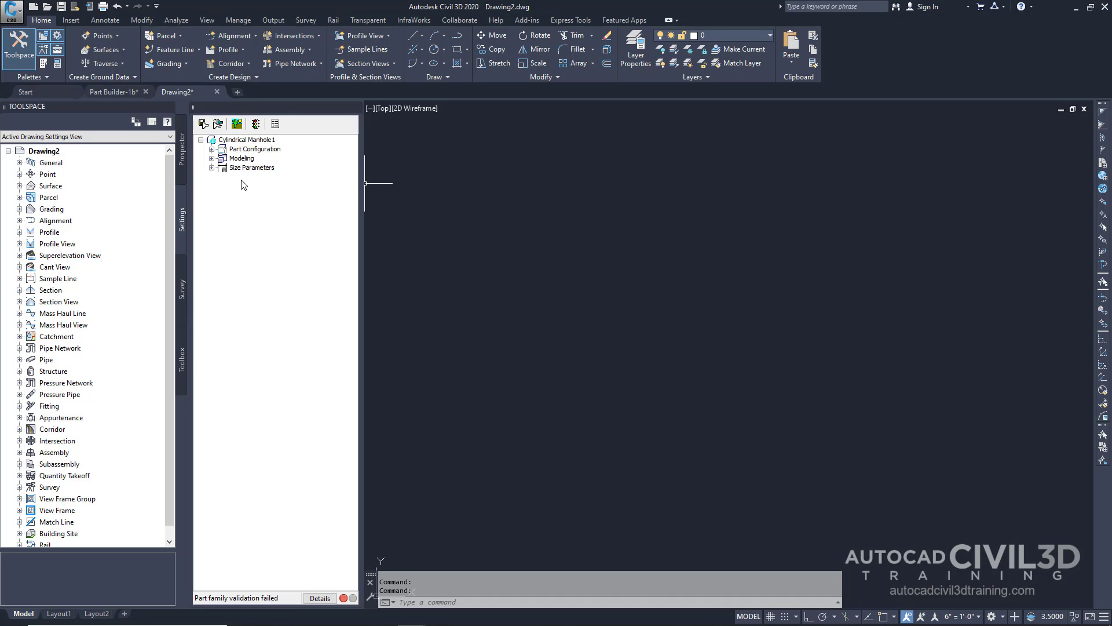
Set the Part Configuration's part type to Junction Structure.
{"action": "left_click", "coordinate": [212, 149]}
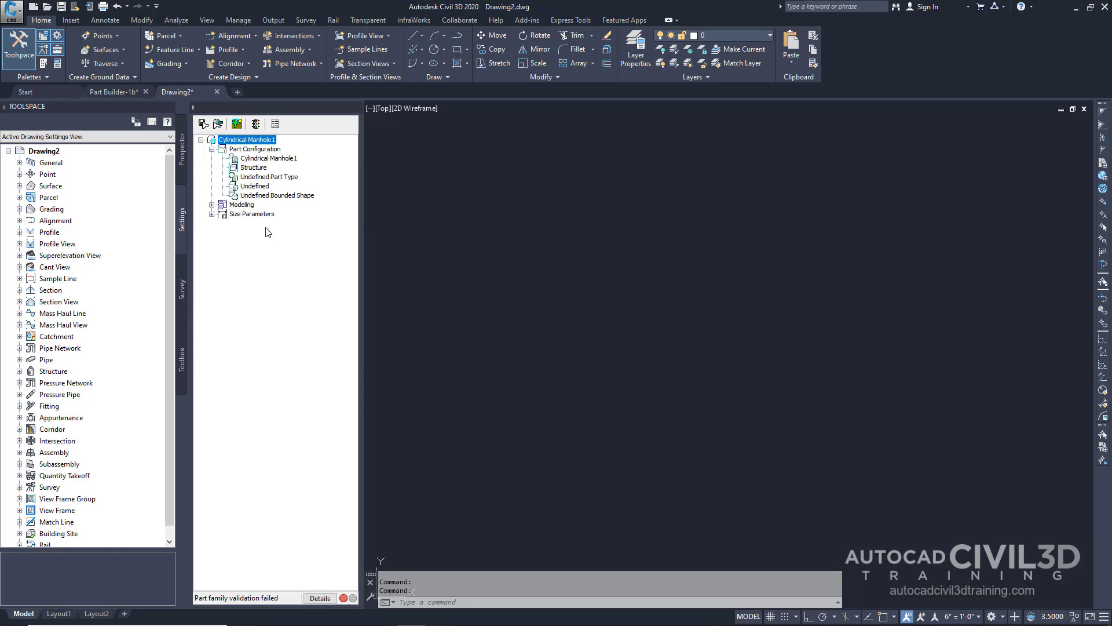
{"action": "left_click", "coordinate": [283, 179]}
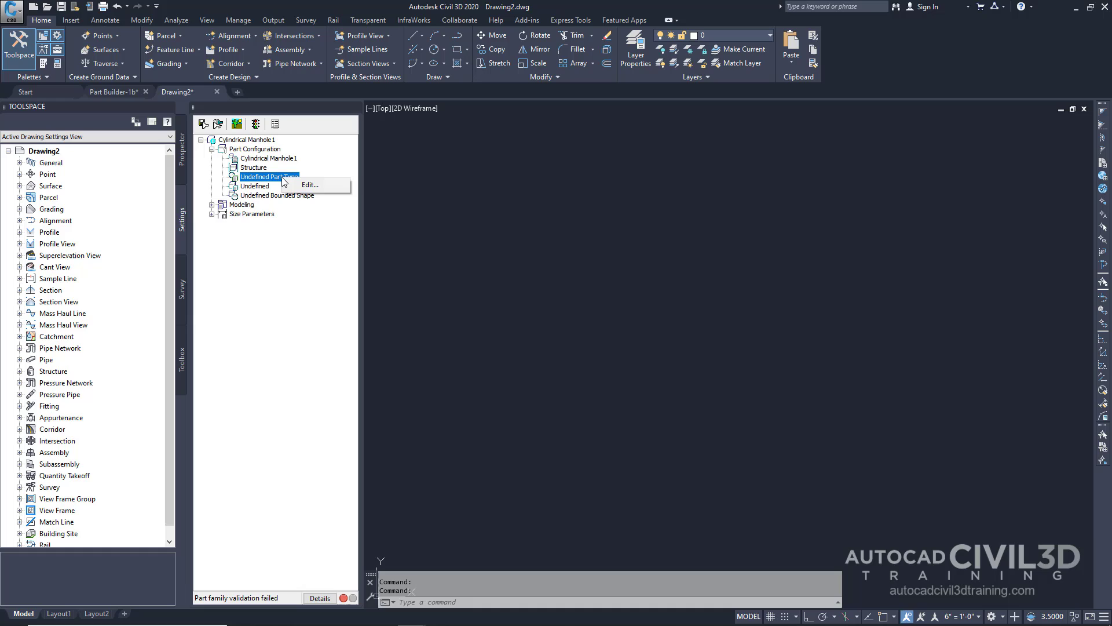
{"action": "left_click", "coordinate": [292, 183]}
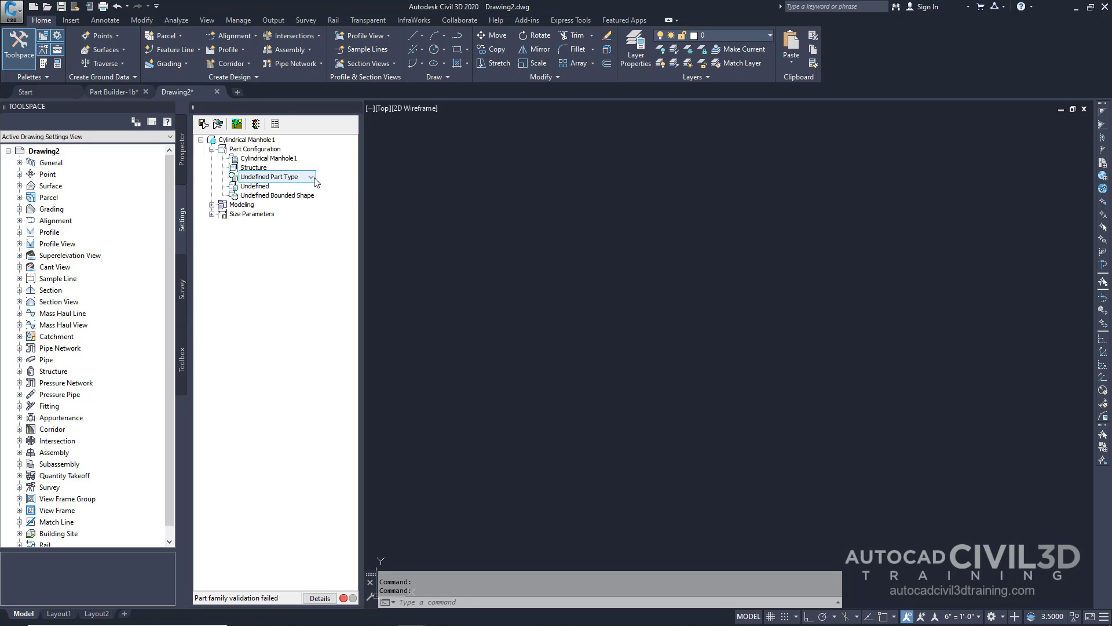
{"action": "left_click", "coordinate": [313, 178]}
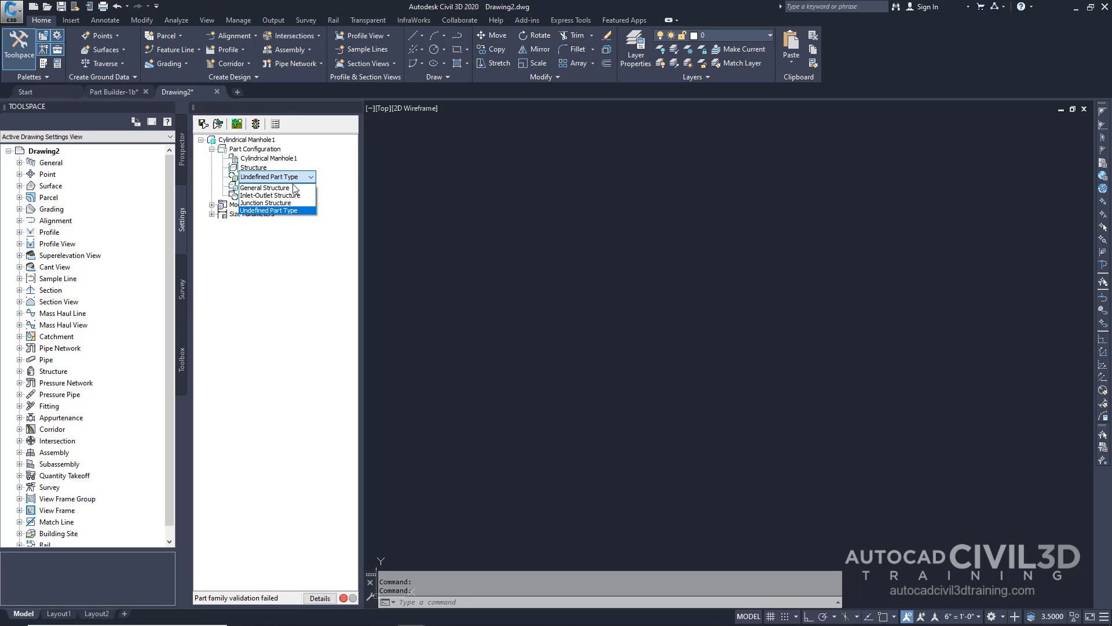
{"action": "left_click", "coordinate": [282, 203]}
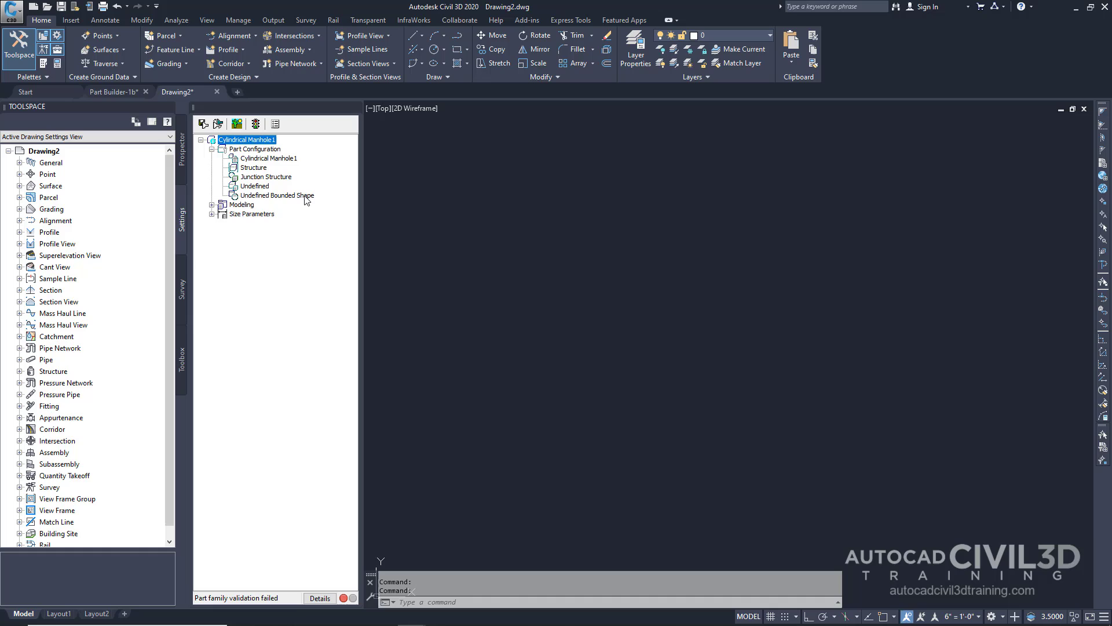
Change the undefined bounded shape to Cylinder.
{"action": "left_click", "coordinate": [304, 196]}
{"action": "right_click", "coordinate": [304, 196]}
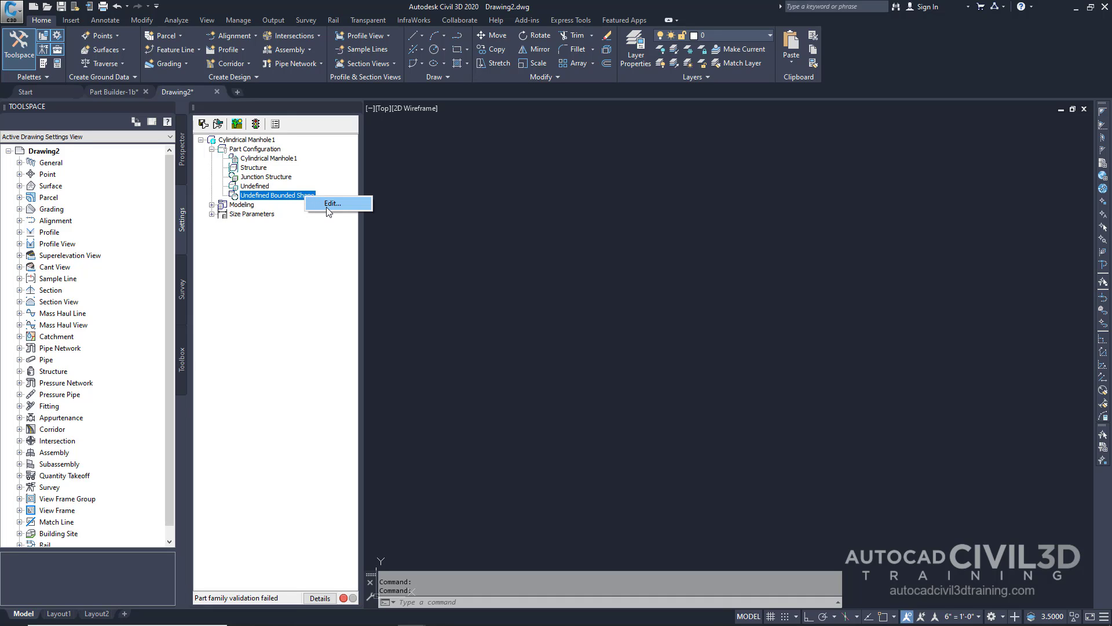
{"action": "left_click", "coordinate": [326, 204]}
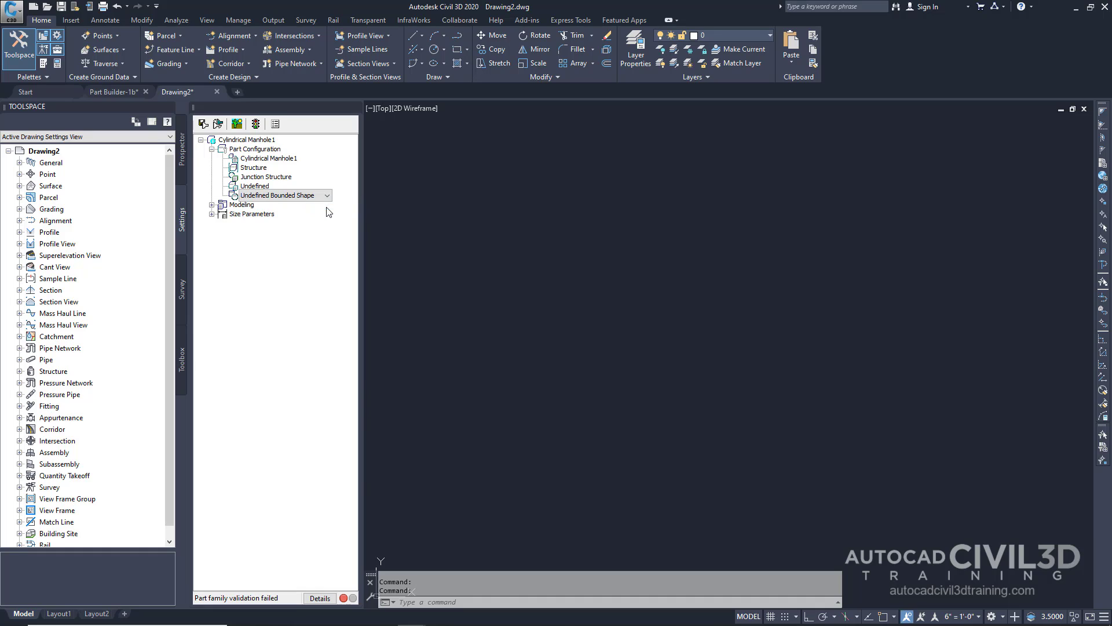
{"action": "left_click", "coordinate": [327, 195]}
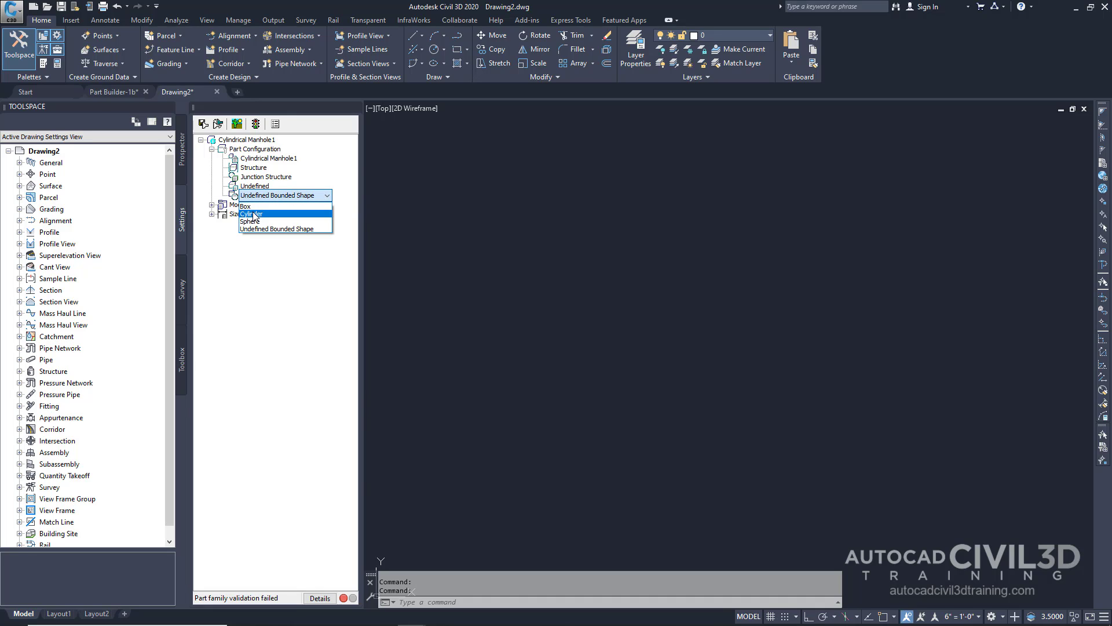
{"action": "left_click", "coordinate": [253, 214]}
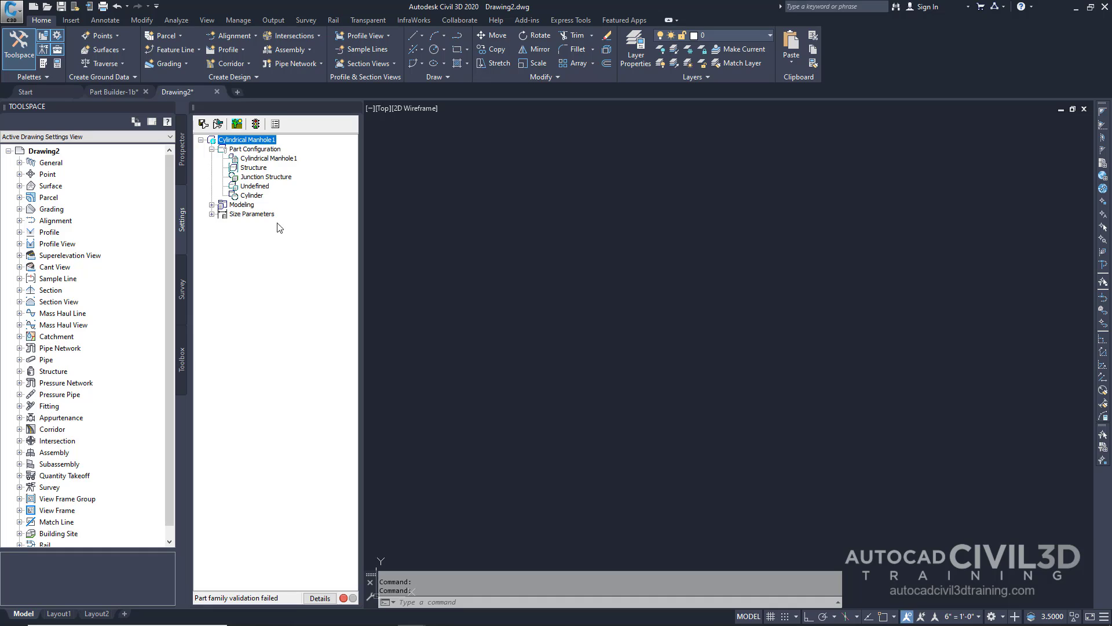
Add a Top-oriented work plane under Modeling, creating 'Top Plane'.
{"action": "left_click", "coordinate": [212, 204]}
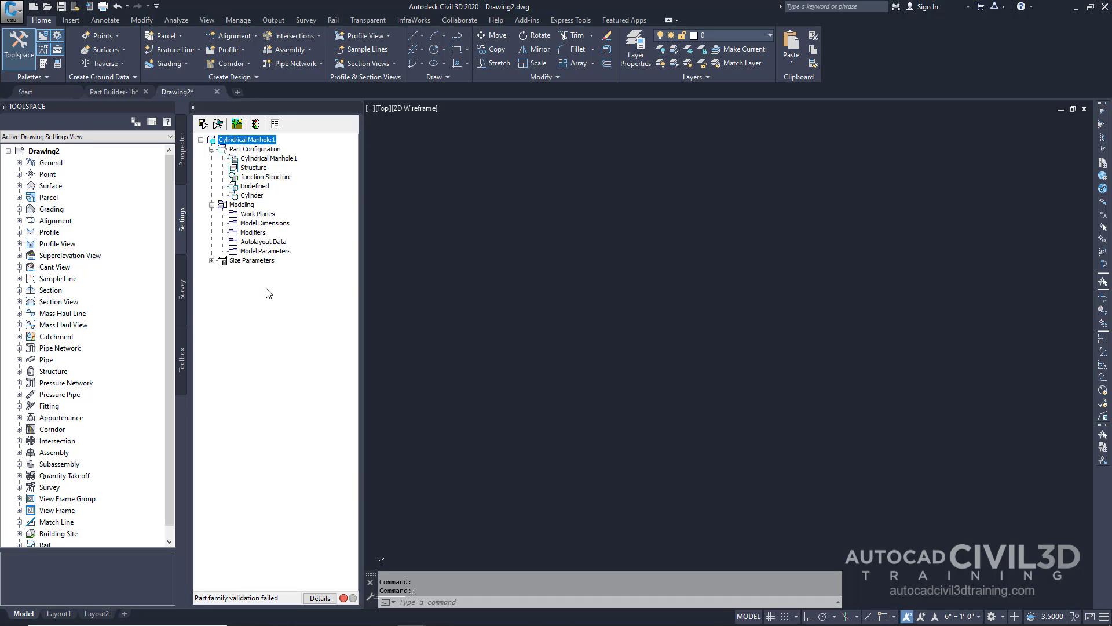
{"action": "right_click", "coordinate": [264, 216]}
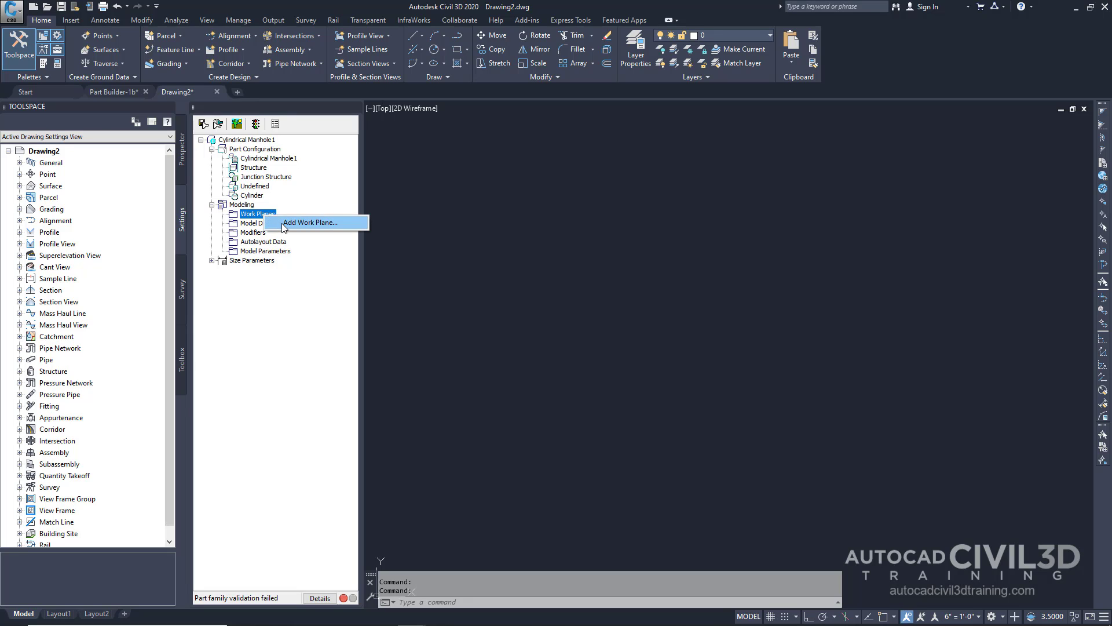
{"action": "left_click", "coordinate": [284, 223]}
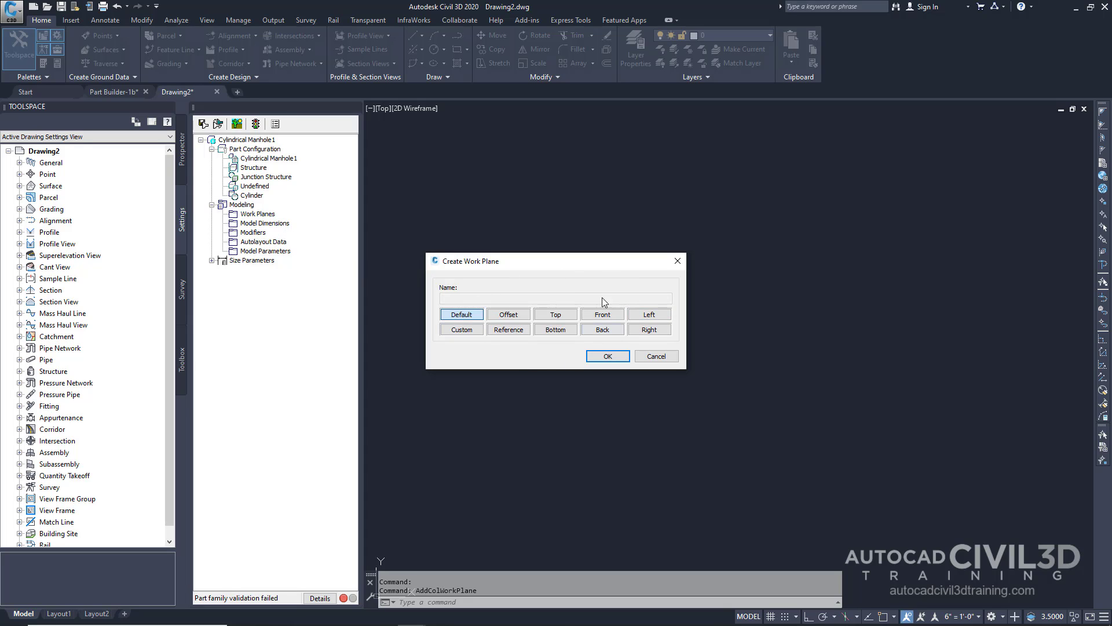
{"action": "left_click", "coordinate": [558, 317]}
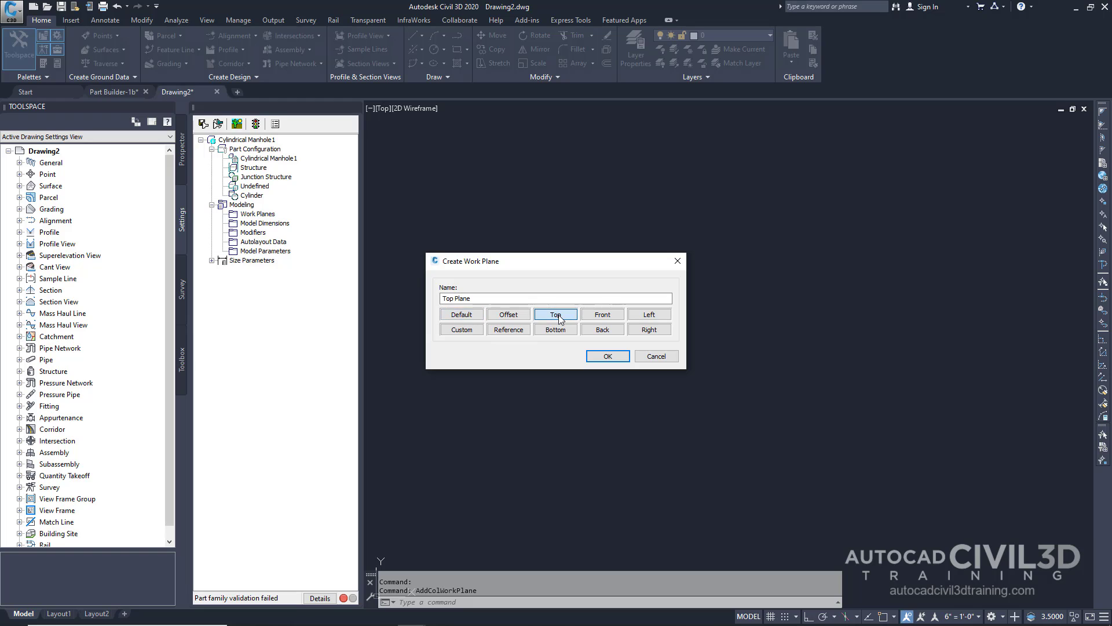
{"action": "left_click", "coordinate": [607, 356]}
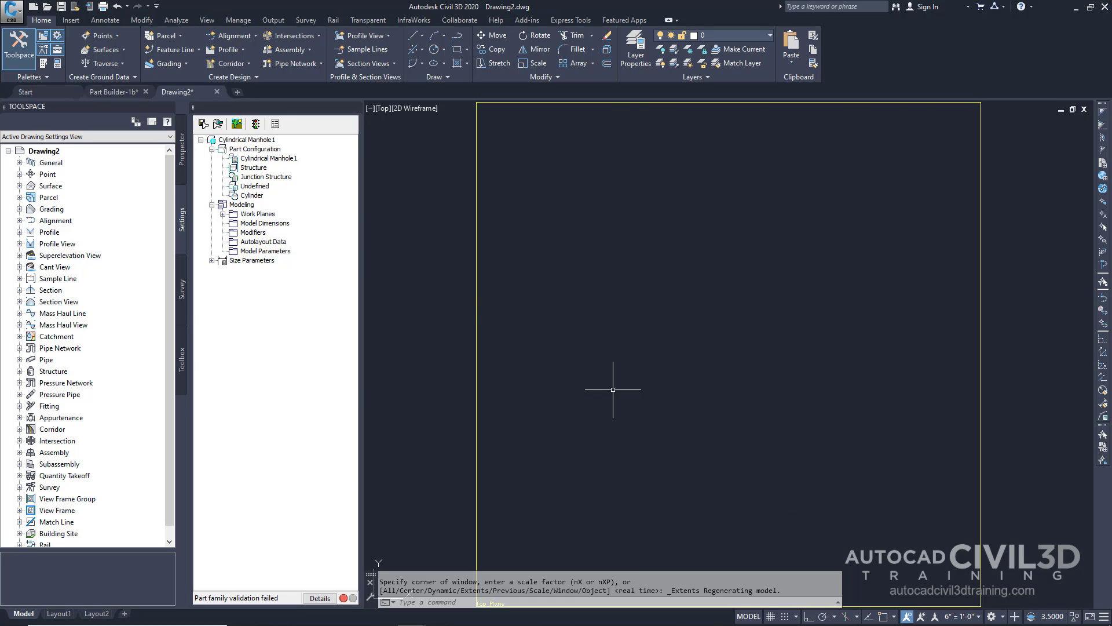
Rename the 'Top Plane' work plane to 'Rim'.
{"action": "left_click", "coordinate": [223, 214]}
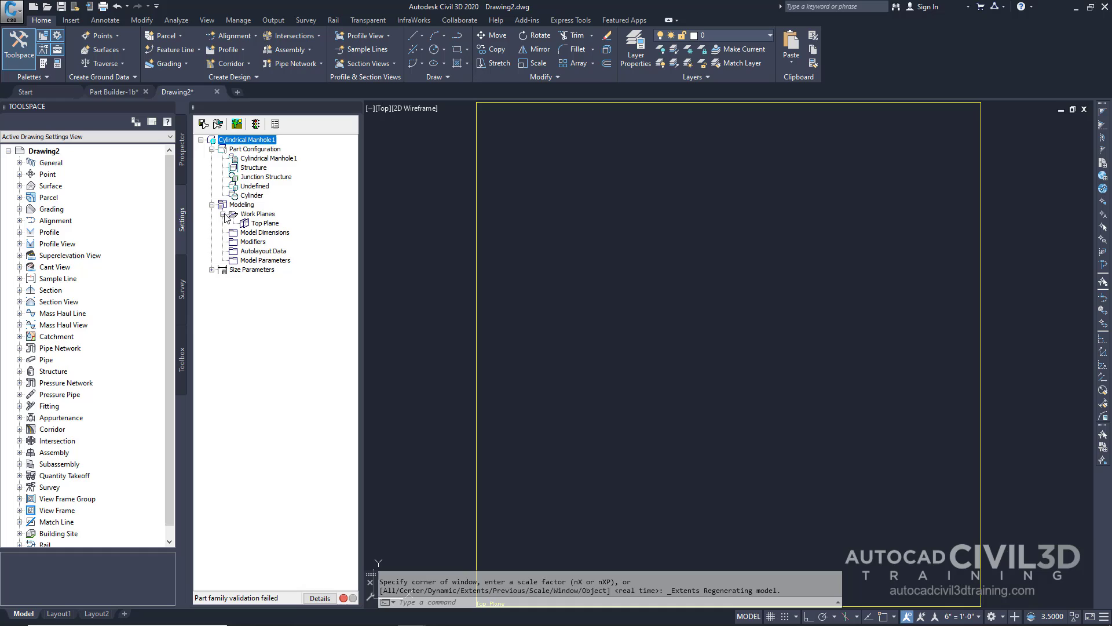
{"action": "right_click", "coordinate": [272, 226]}
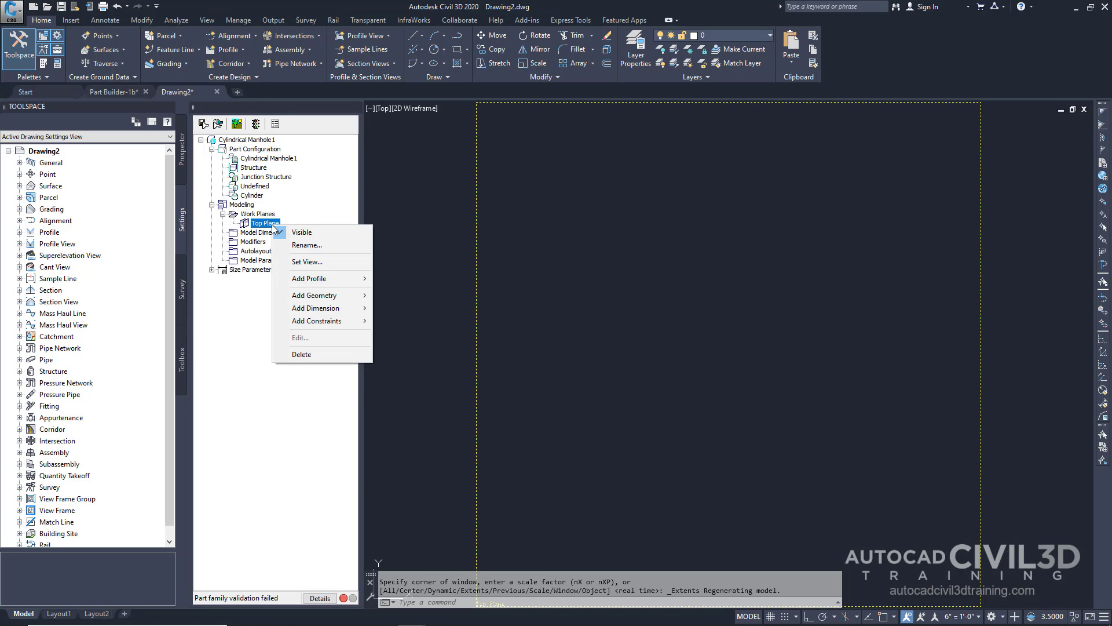
{"action": "left_click", "coordinate": [301, 246]}
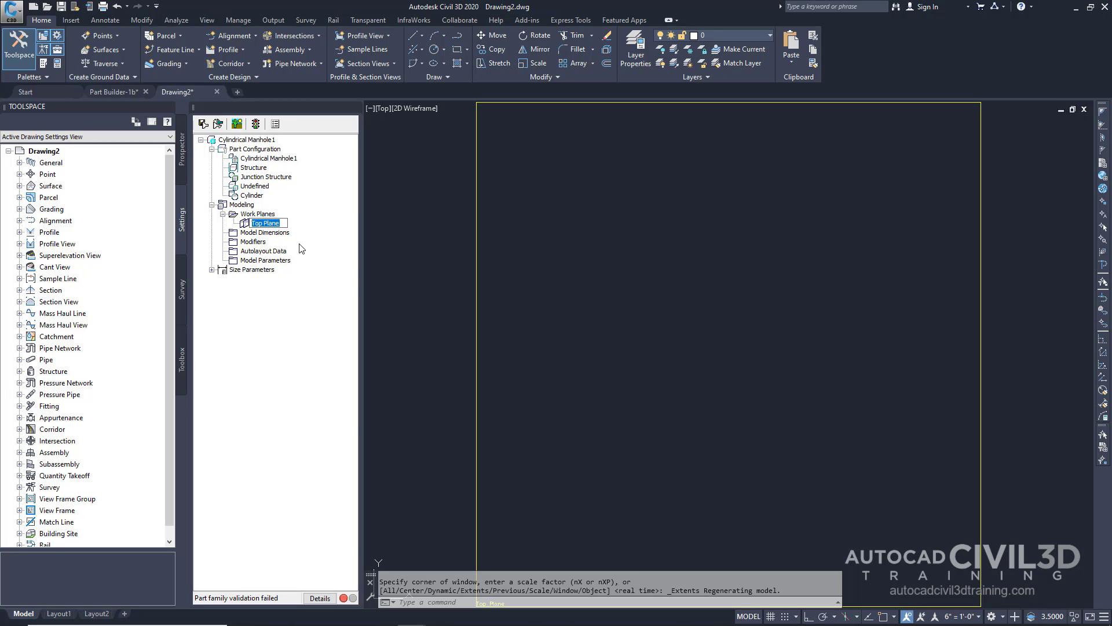
{"action": "type", "text": "Rim"}
{"action": "key", "text": "Return"}
Save the part family and allow the part to be inserted by users.
{"action": "left_click", "coordinate": [203, 124]}
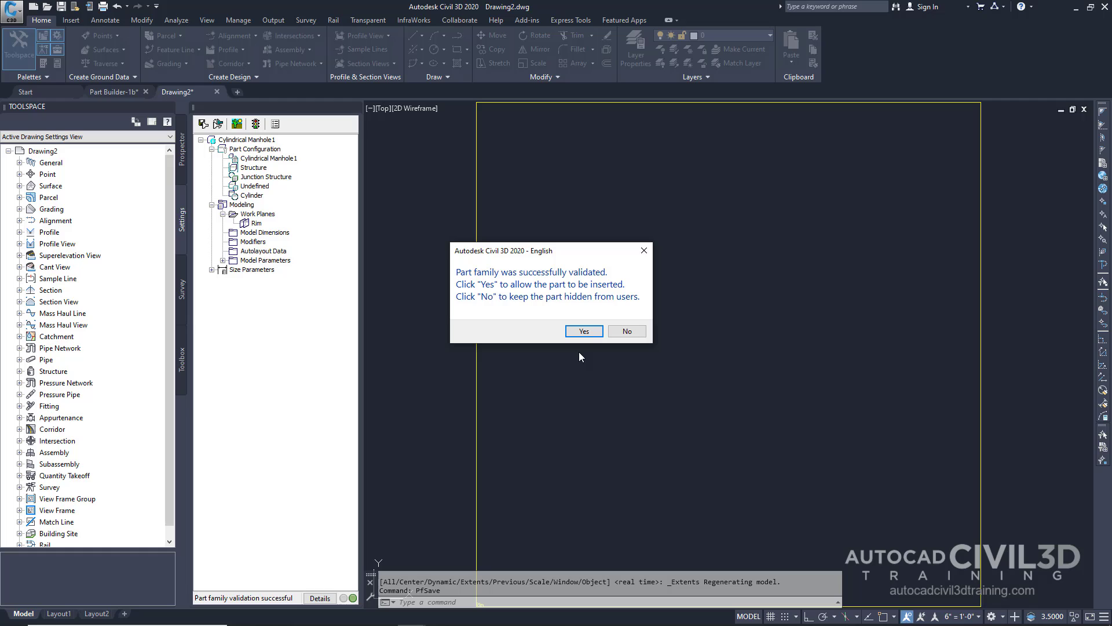
{"action": "left_click", "coordinate": [584, 331]}
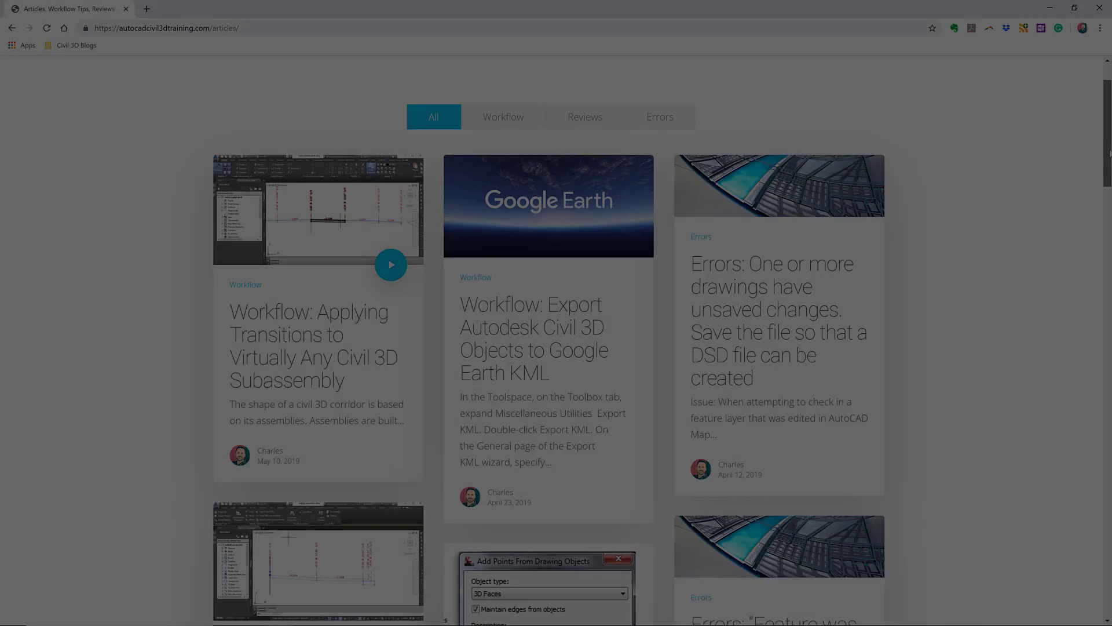
Scroll the autocadcivil3dtraining.com articles page down to the workflow tips sign-up section.
{"action": "scroll", "coordinate": [1110, 166], "scroll_direction": "down", "scroll_amount": 3}
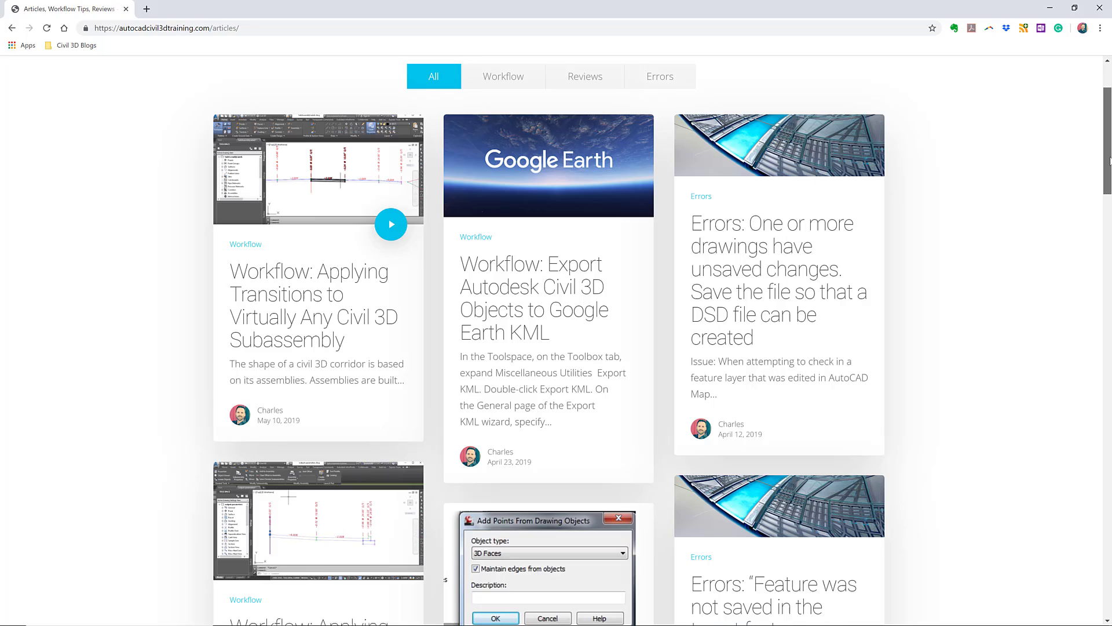